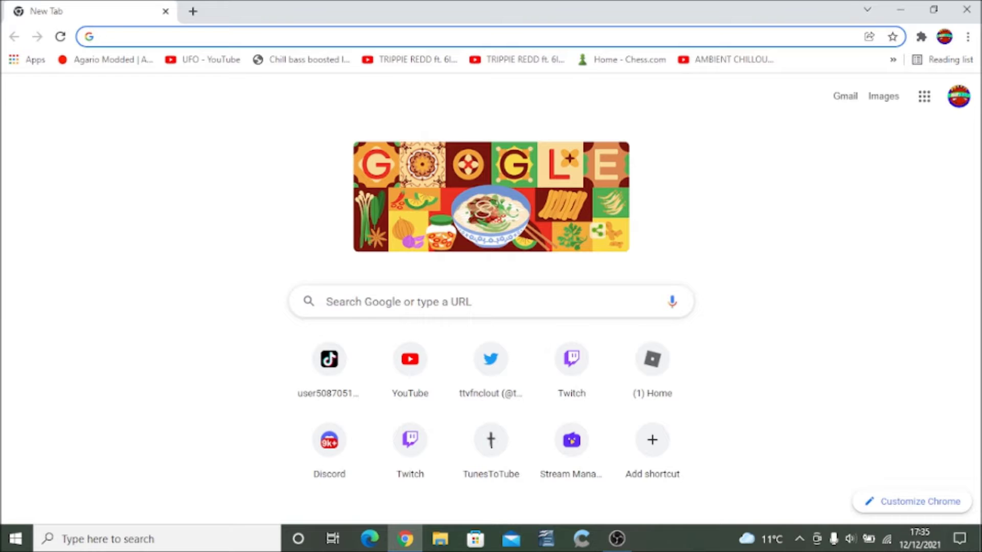
Search the web for "paint net" and open the Paint.NET download page at its list of download versions
type("paint ")
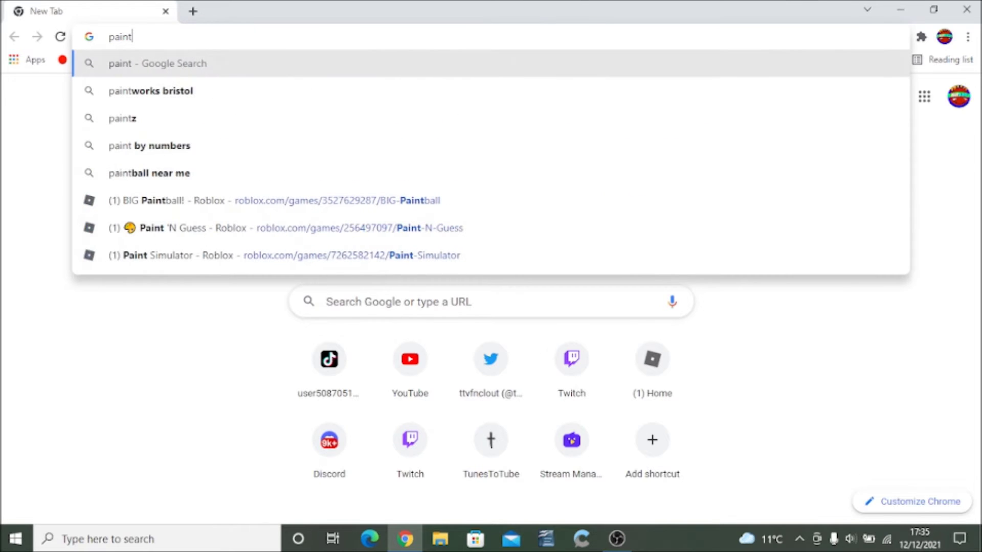
type("net")
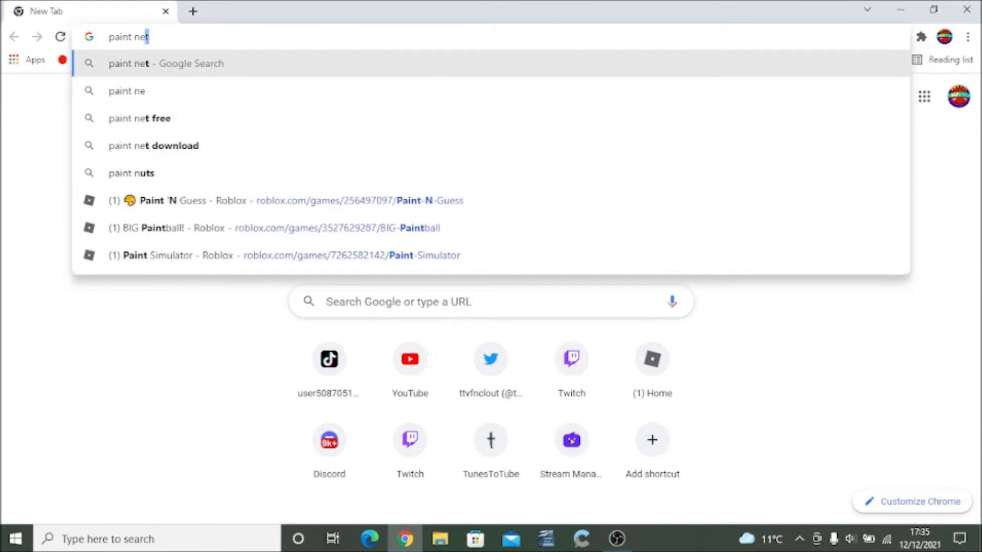
key("Return")
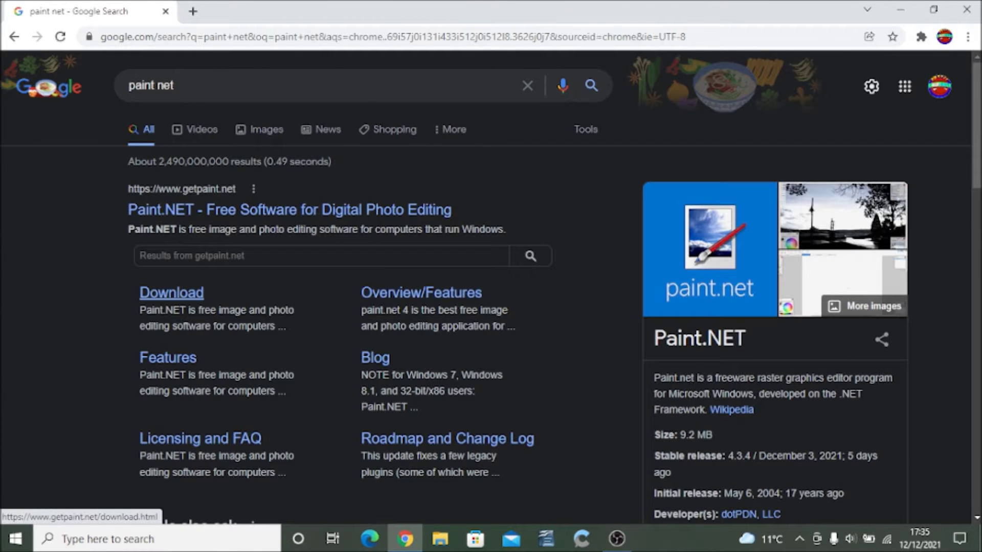
left_click(171, 293)
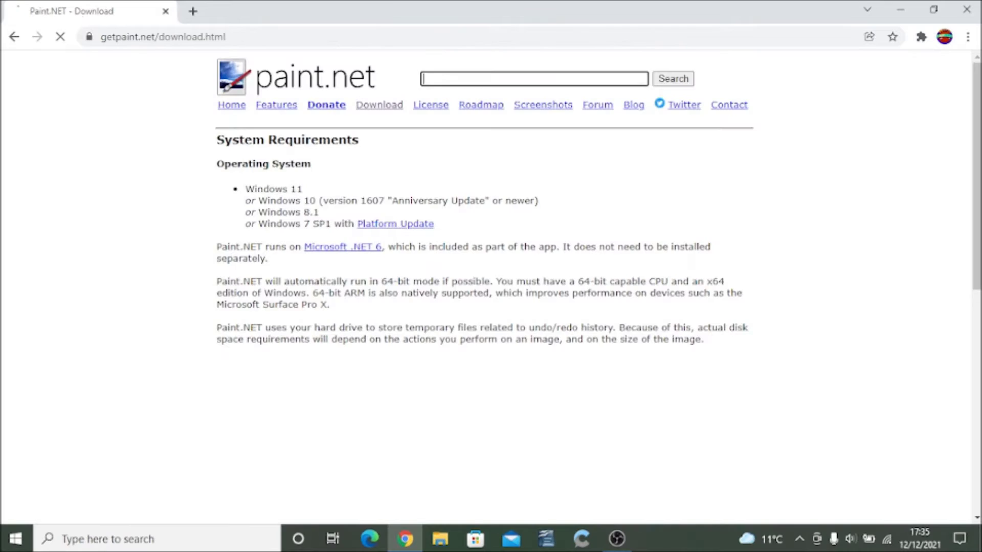
scroll(491, 287, "down", 5)
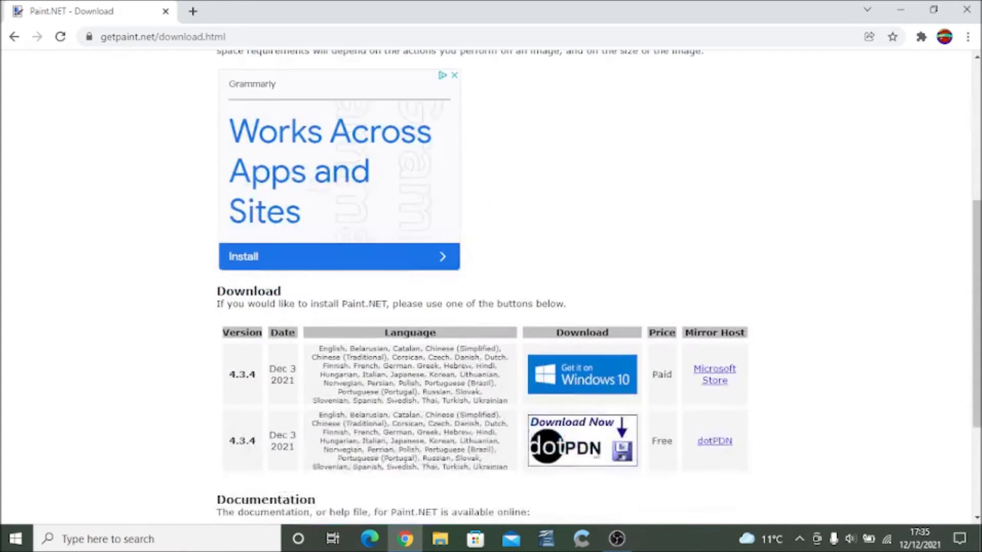
scroll(491, 287, "down", 3)
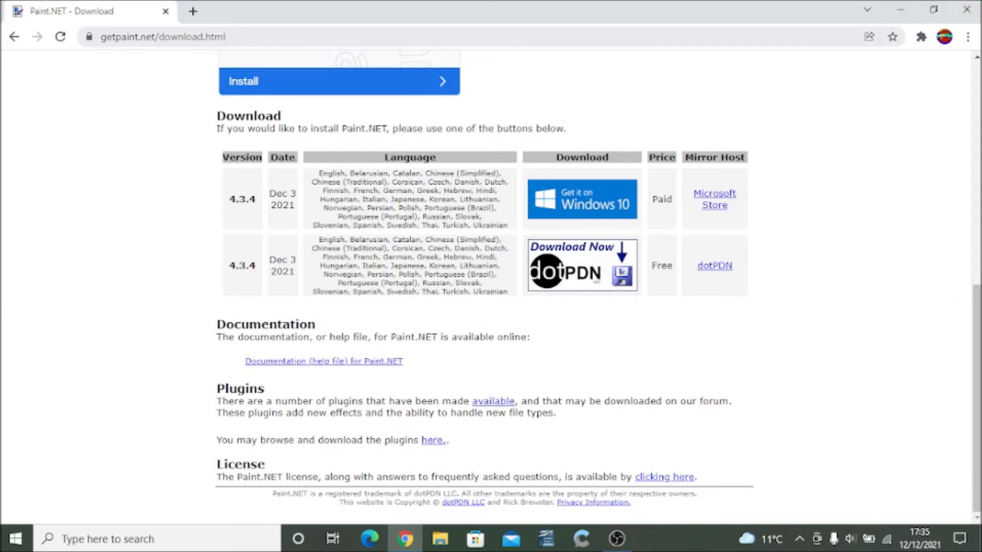
Go to the venge.io game site in the same browser tab
left_click(162, 37)
type("veng")
key("Return")
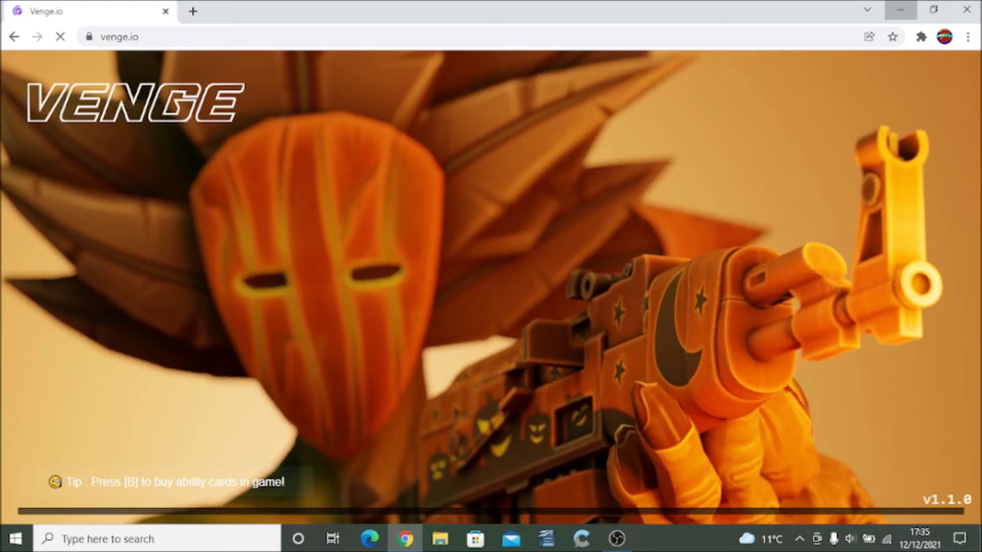
left_click(900, 9)
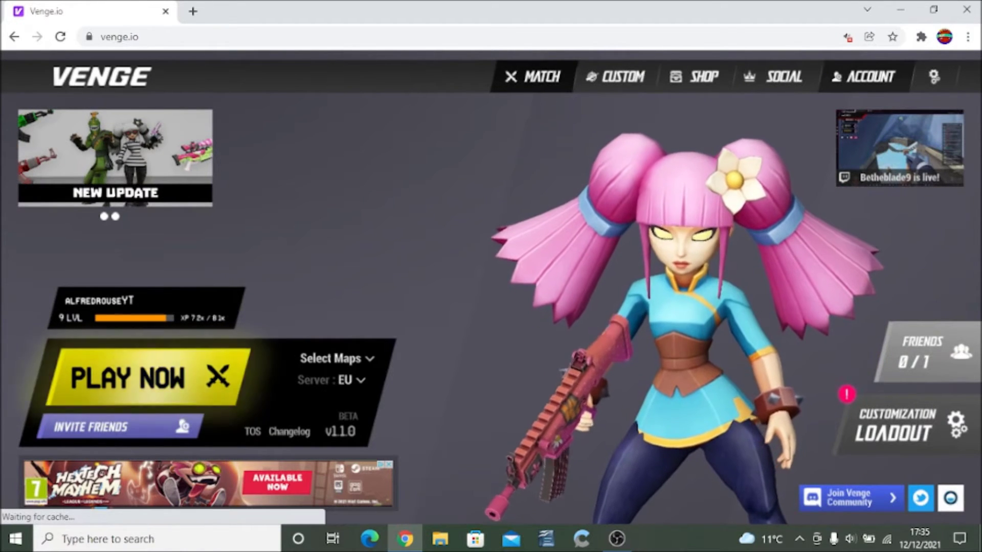
Open the game's settings and display the Customs section with the custom crosshair image option
left_click(864, 76)
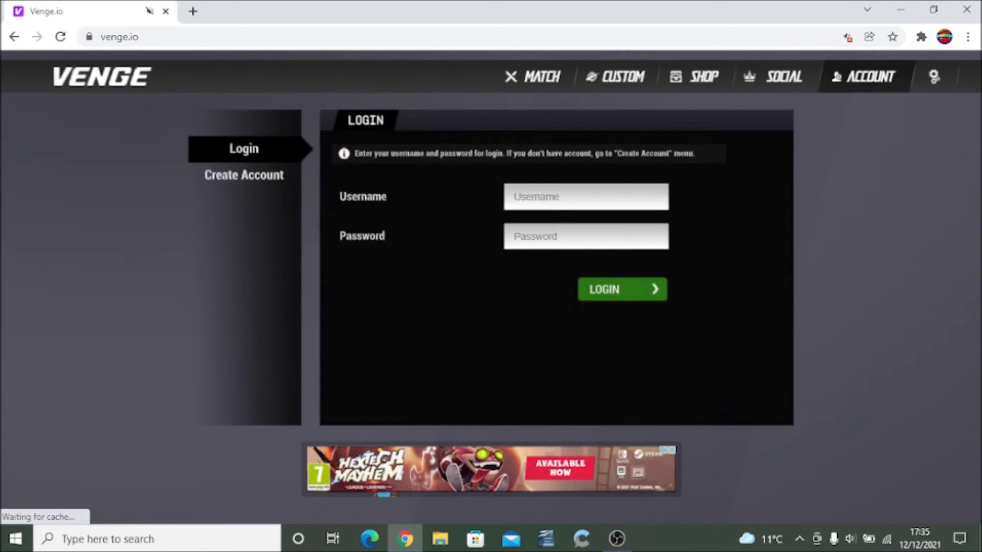
left_click(934, 76)
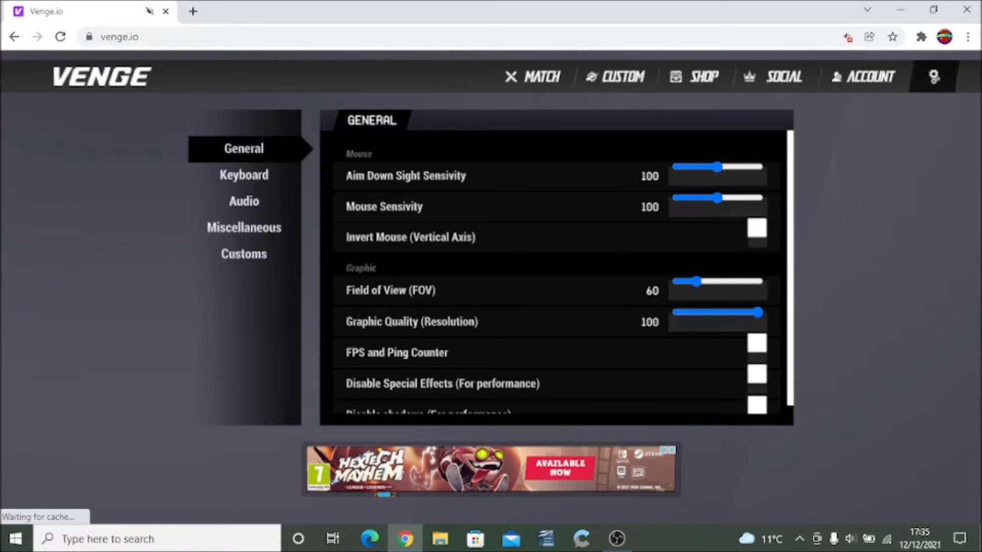
left_click(244, 228)
left_click(244, 254)
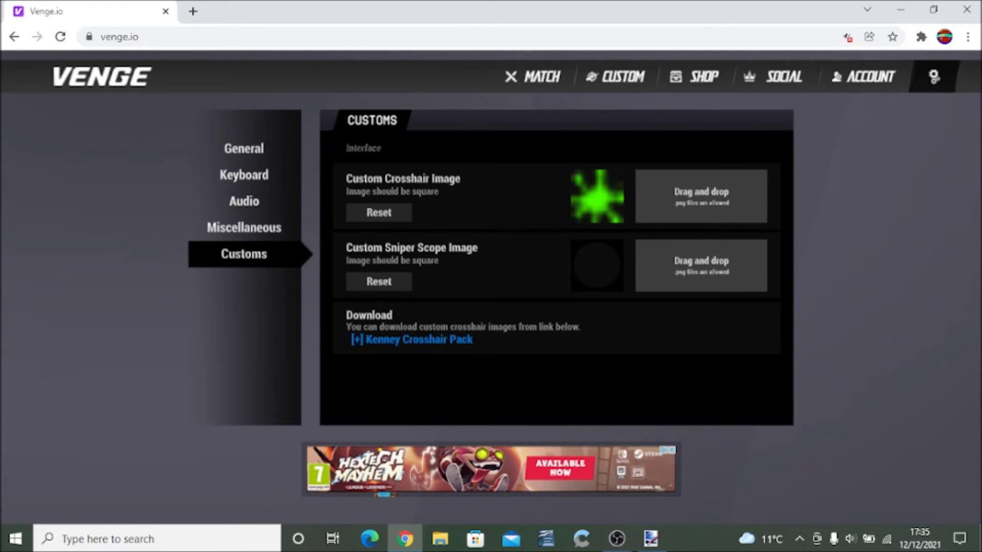
Switch to paint.net and create a new image of 1080 × 1080 pixels
left_click(651, 539)
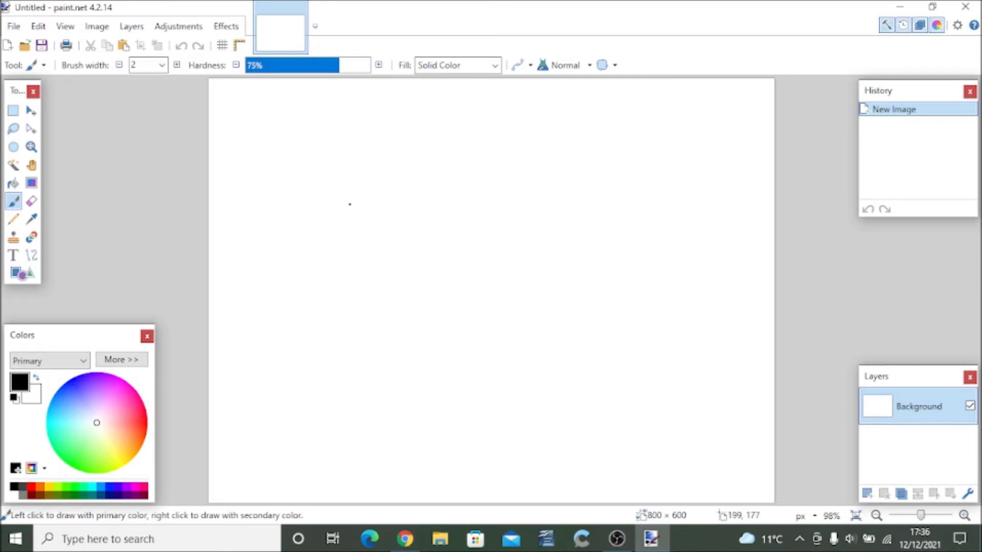
key("ctrl+n")
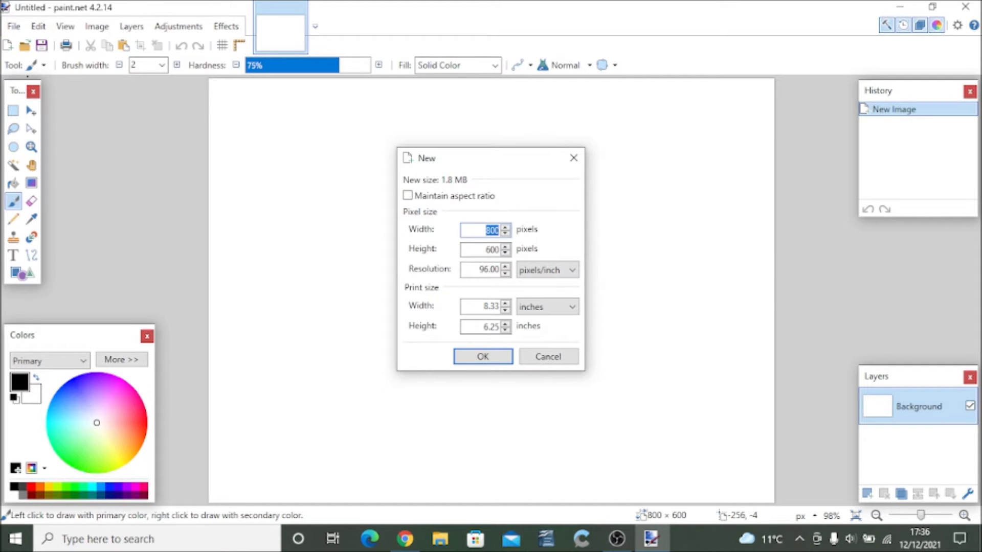
type("1080")
key("Tab")
type("1080")
key("Return")
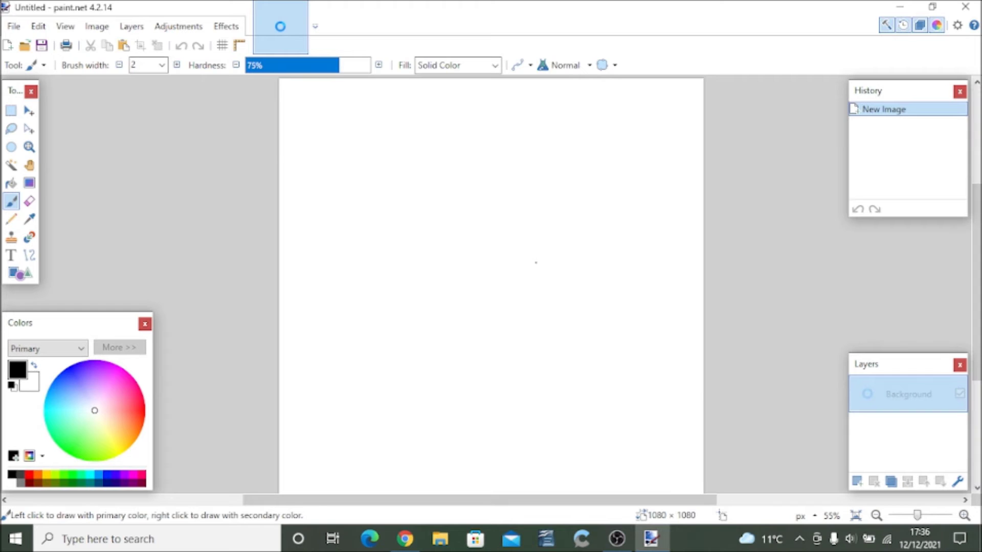
scroll(536, 263, "down", 2)
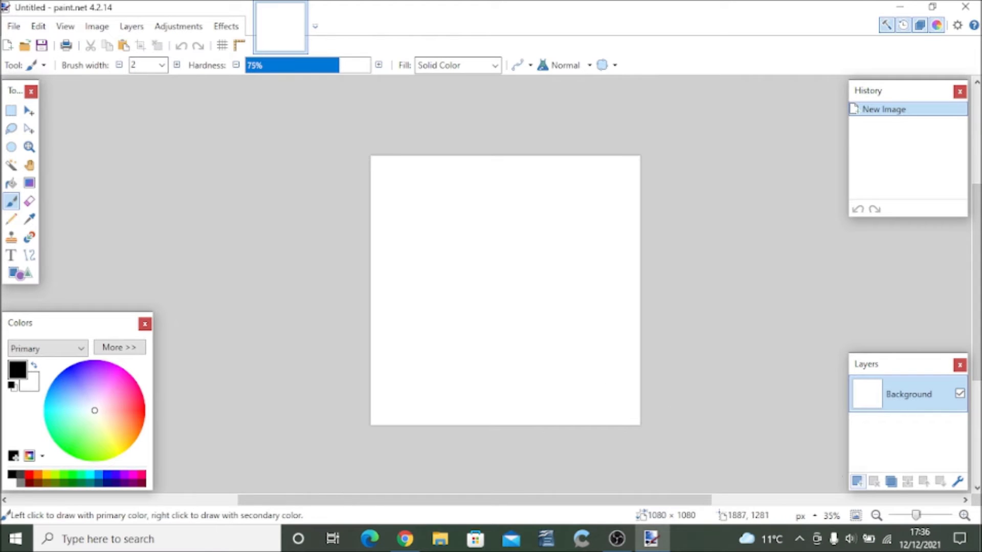
Add a new layer and delete the white Background layer, leaving a transparent canvas
left_click(857, 481)
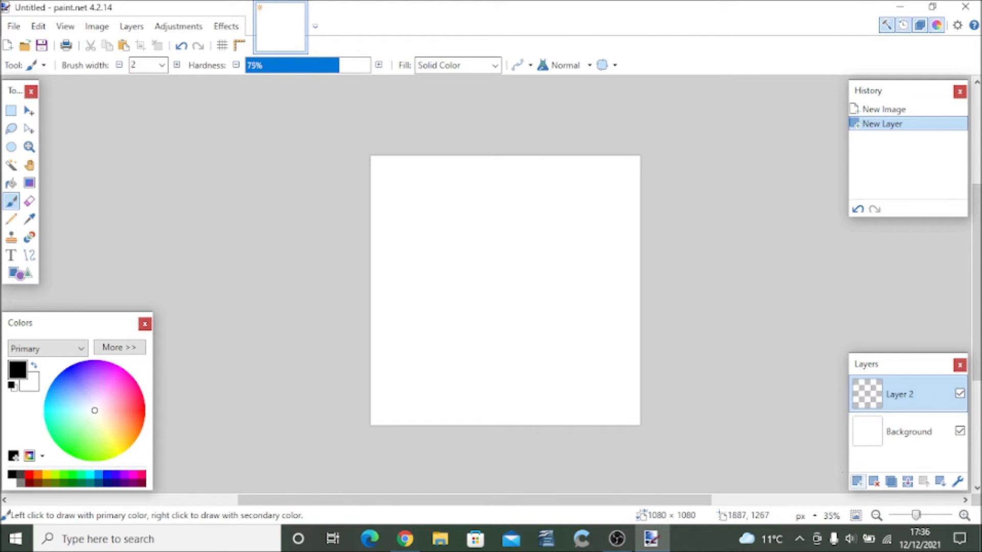
left_click(908, 432)
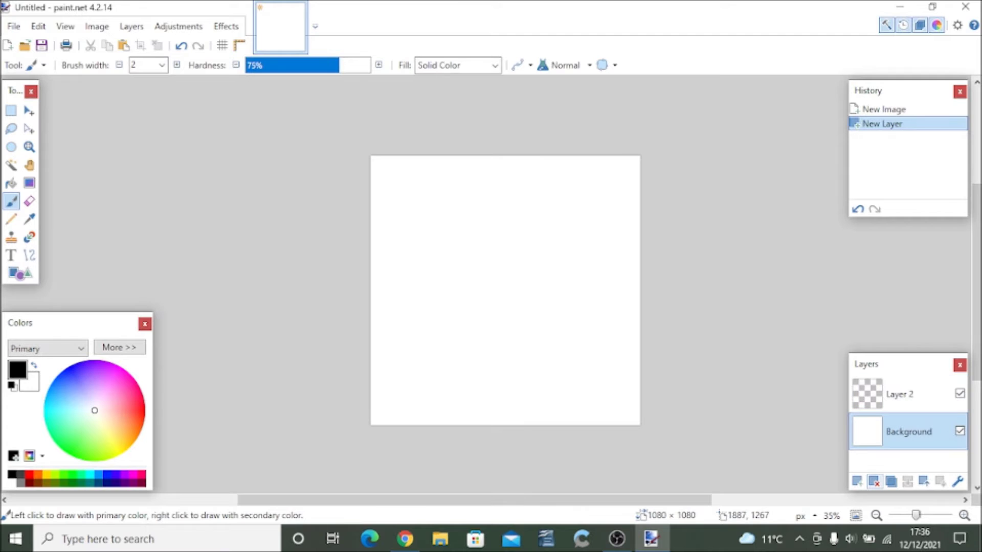
left_click(874, 482)
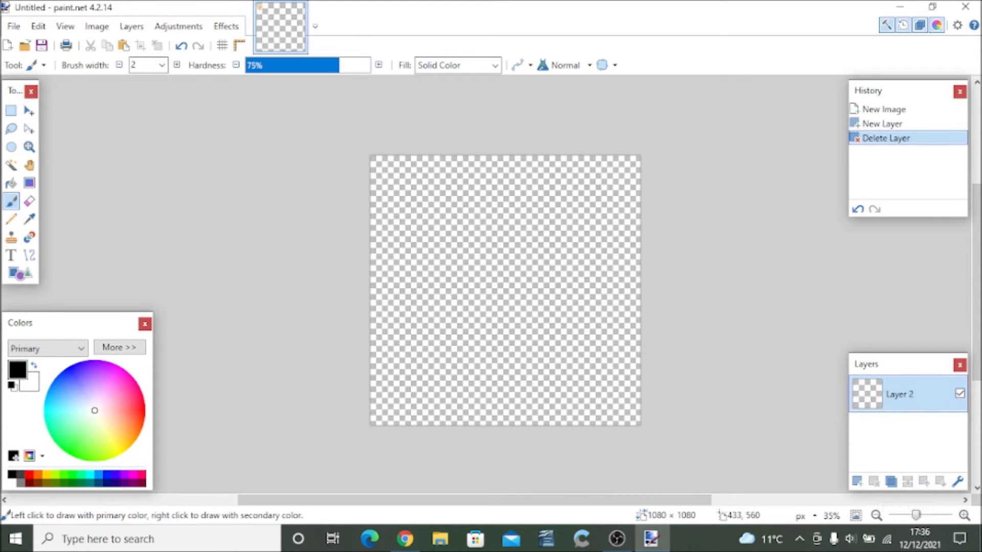
Set the primary colour to bright green and draw a near-vertical line about 54 pixels long near the canvas centre with the Line/Curve tool
left_click(73, 456)
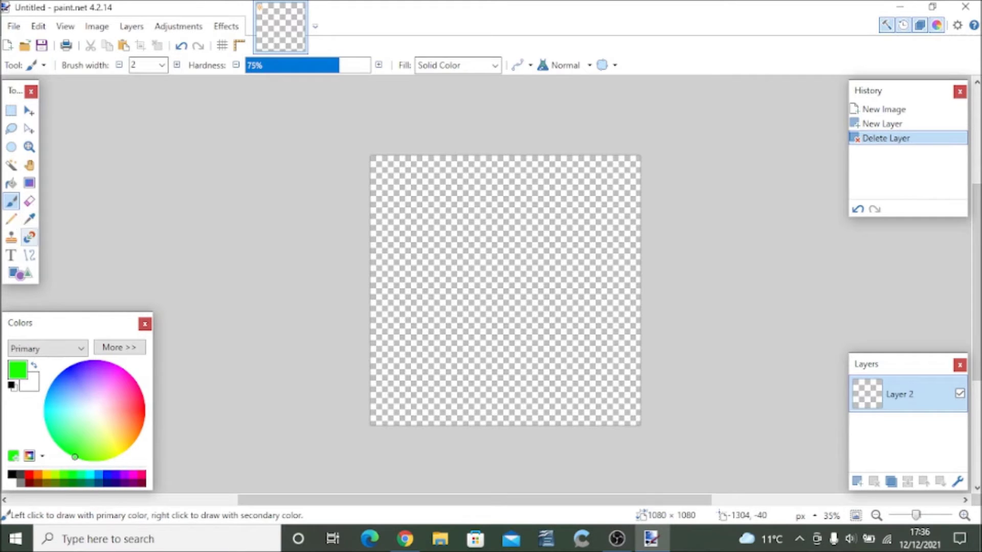
left_click(29, 255)
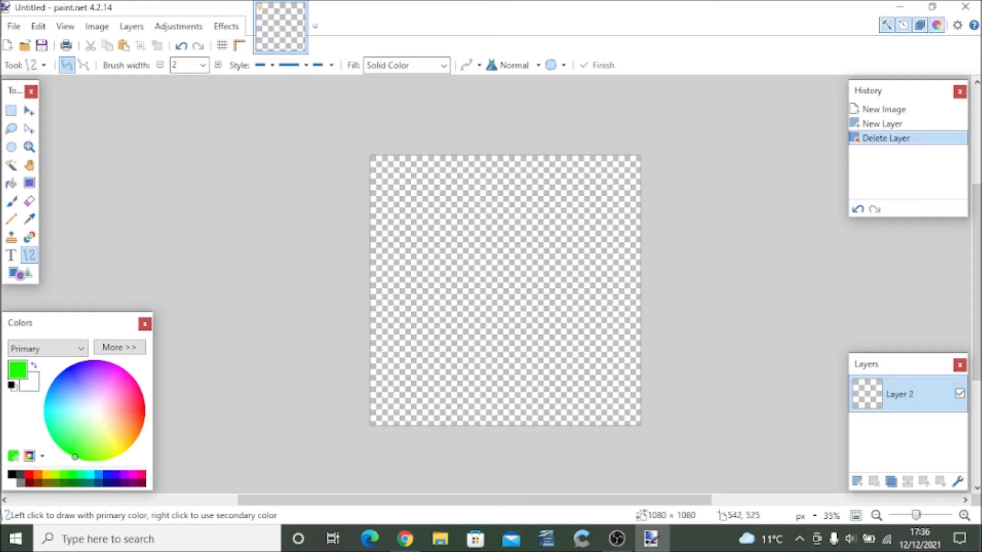
scroll(507, 284, "up", 1)
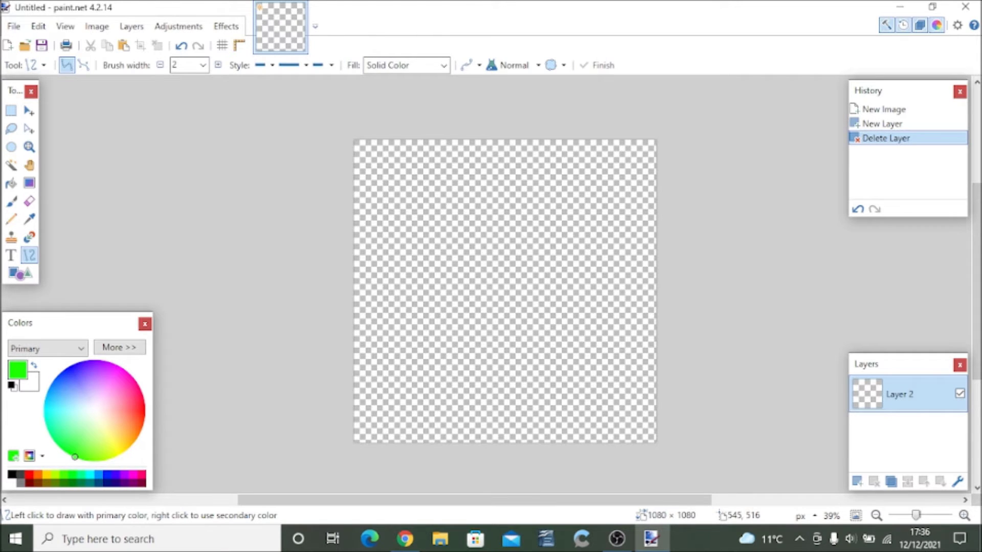
scroll(505, 290, "up", 1)
scroll(506, 291, "up", 1)
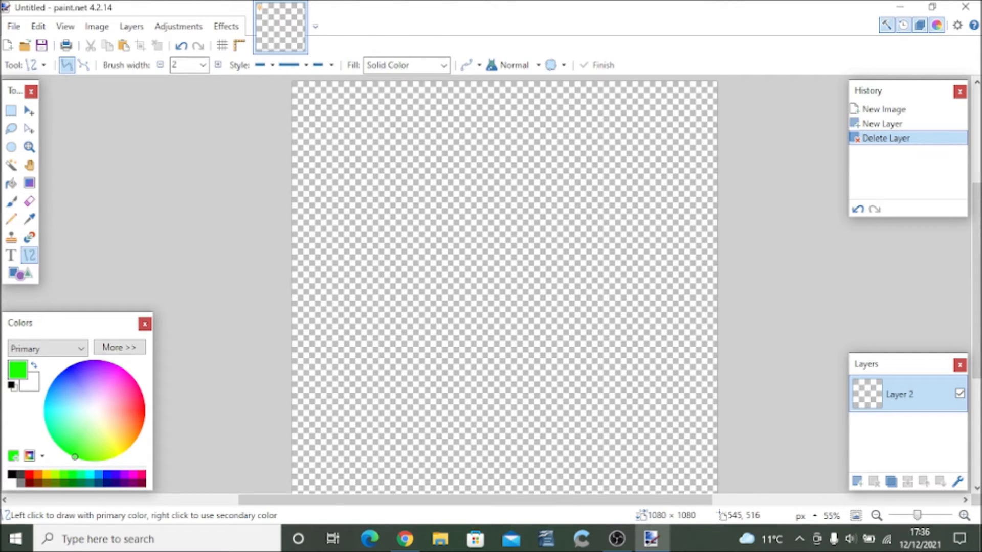
scroll(506, 292, "down", 2)
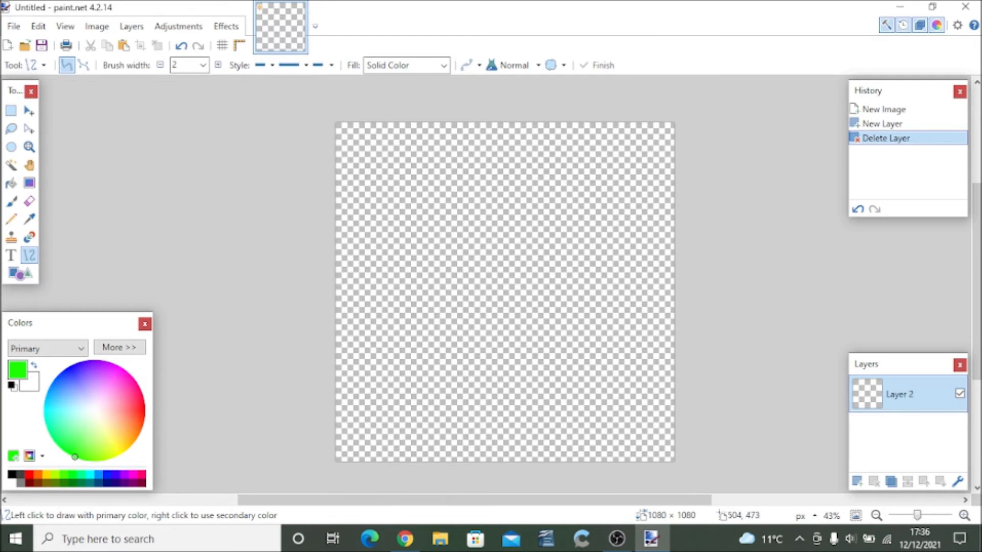
left_click_drag(495, 269, 495, 286)
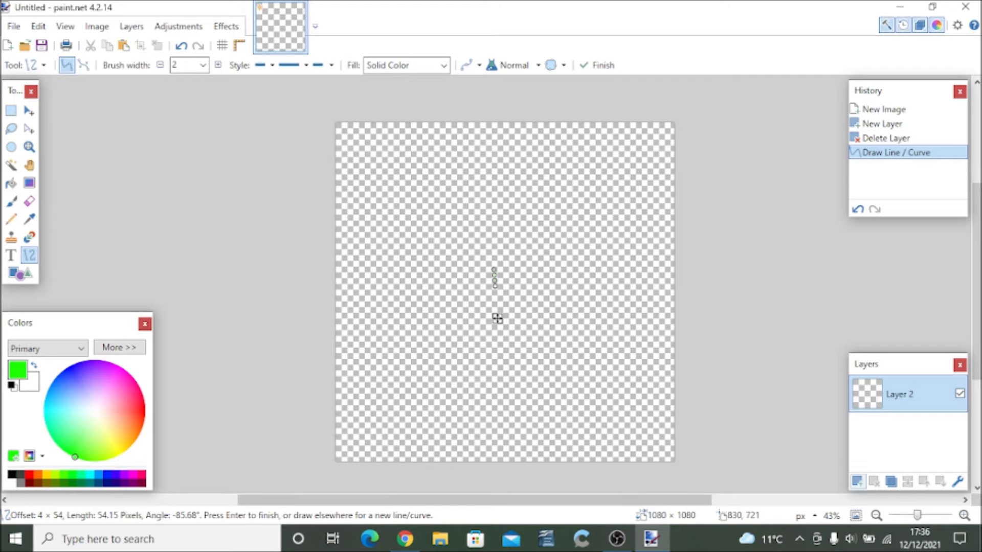
key("Return")
Draw three more green lines at different angles through the middle of the vertical line to form a star-shaped crosshair
scroll(497, 318, "up", 2)
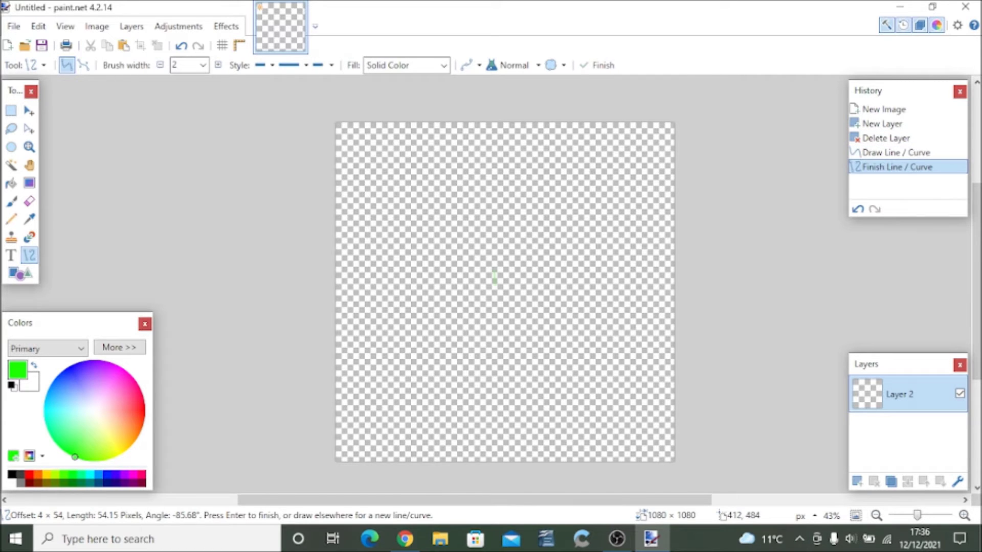
scroll(484, 287, "up", 3)
left_click_drag(531, 264, 455, 286)
left_click_drag(520, 238, 485, 303)
left_click_drag(478, 253, 540, 297)
scroll(559, 314, "down", 6)
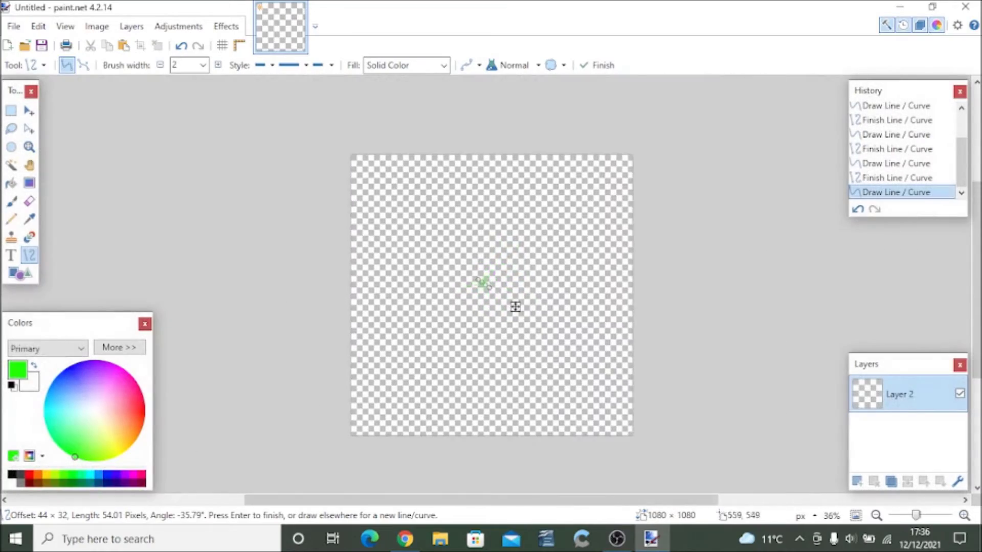
scroll(520, 309, "down", 2)
scroll(537, 287, "up", 6)
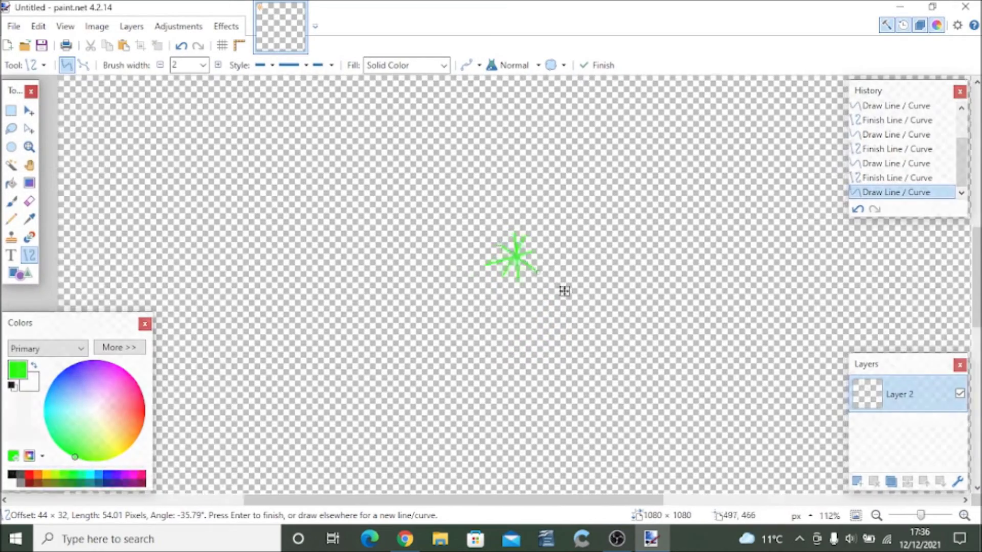
scroll(564, 291, "up", 8)
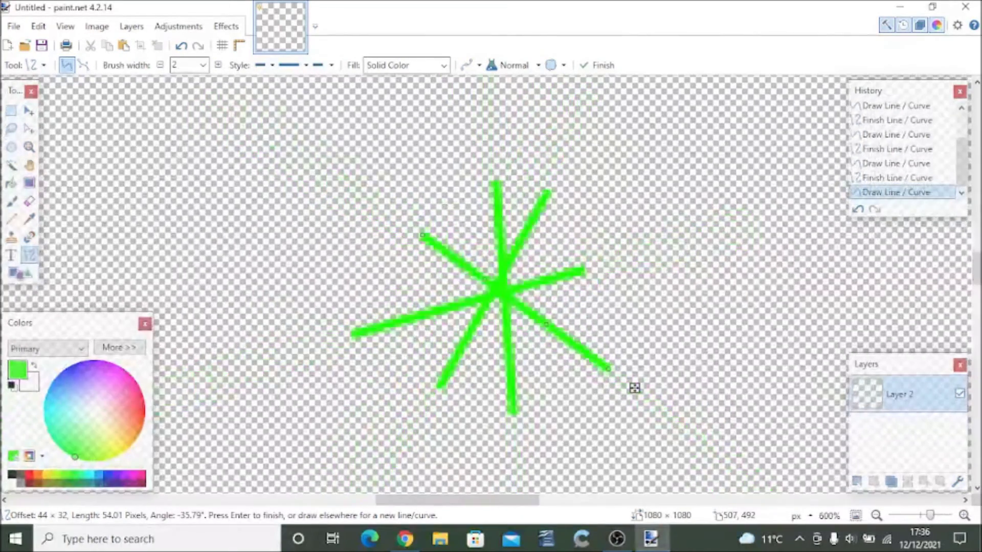
scroll(548, 320, "down", 12)
key("Return")
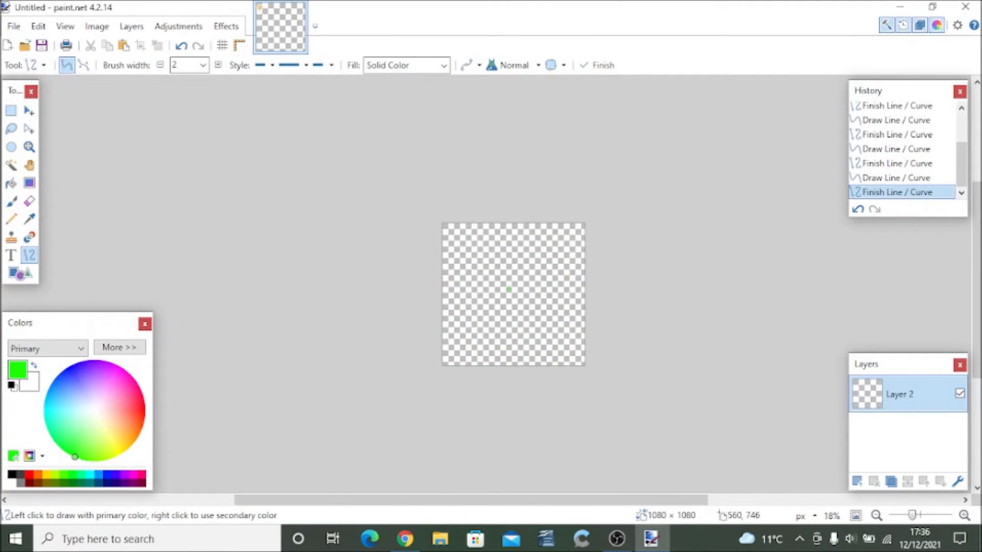
Start saving the crosshair image as a new file in the unity txt folder, named "venge crosshair"
left_click(14, 26)
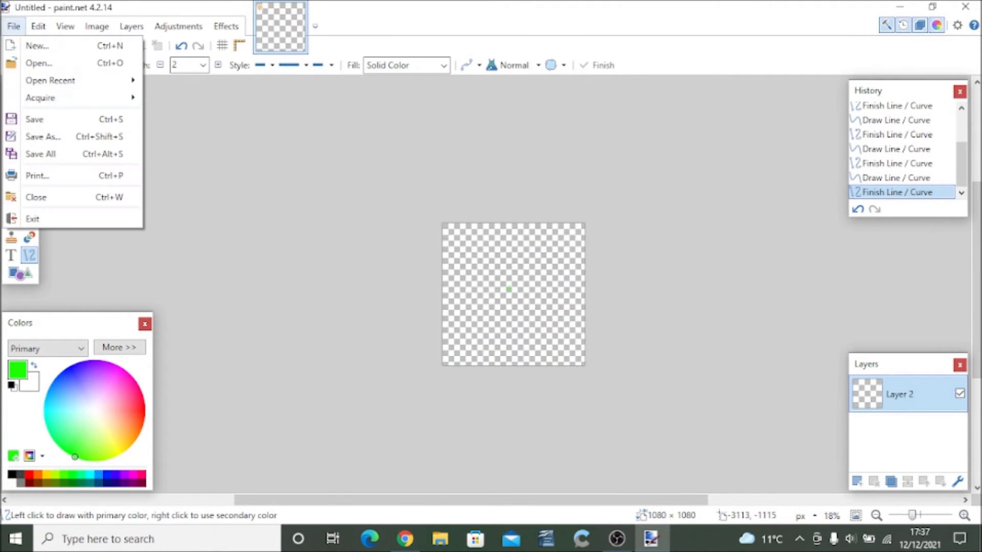
left_click(43, 136)
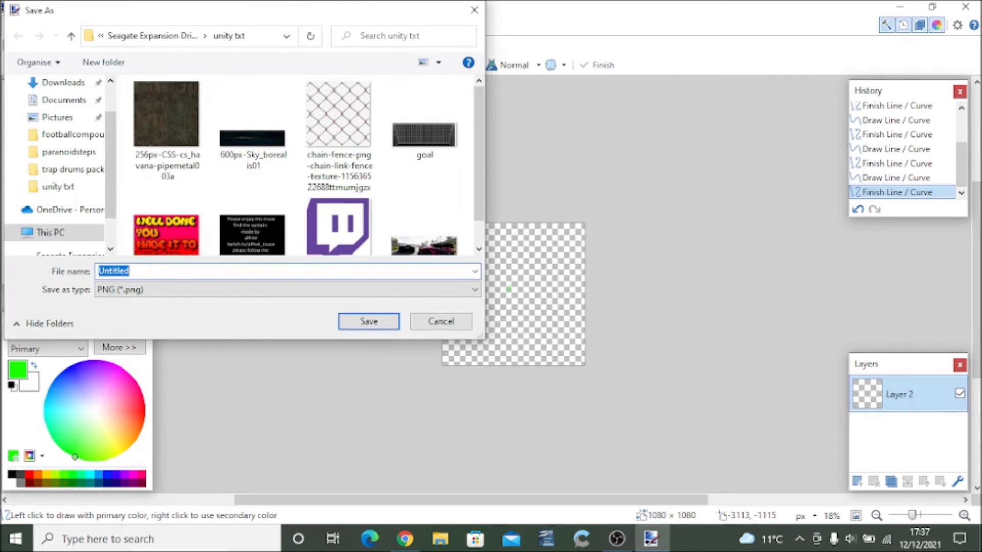
type("venge corsshai")
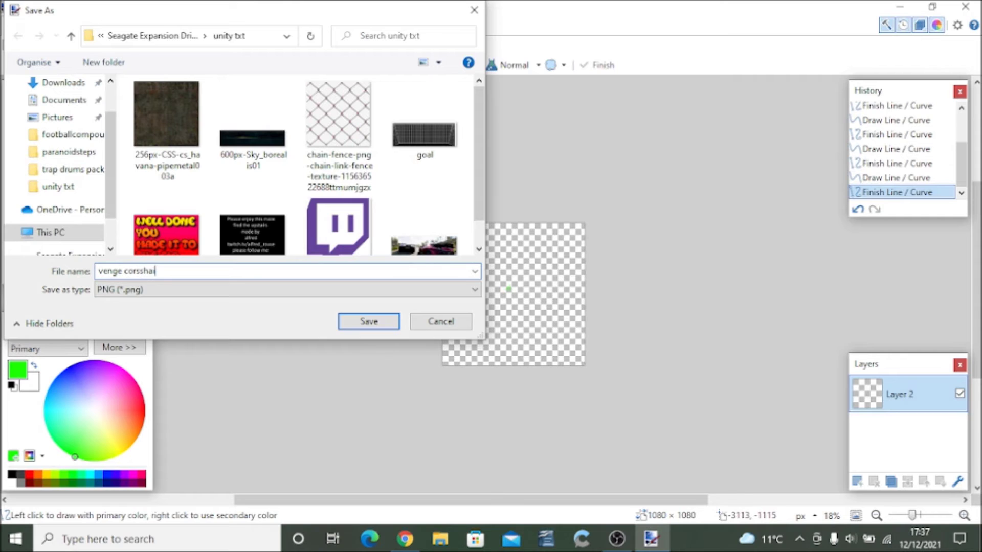
key("BackSpace")
key("BackSpace")
key("BackSpace")
key("BackSpace")
type("ha")
Choose PNG as the file type and save the image with the default save configuration
left_click(287, 289)
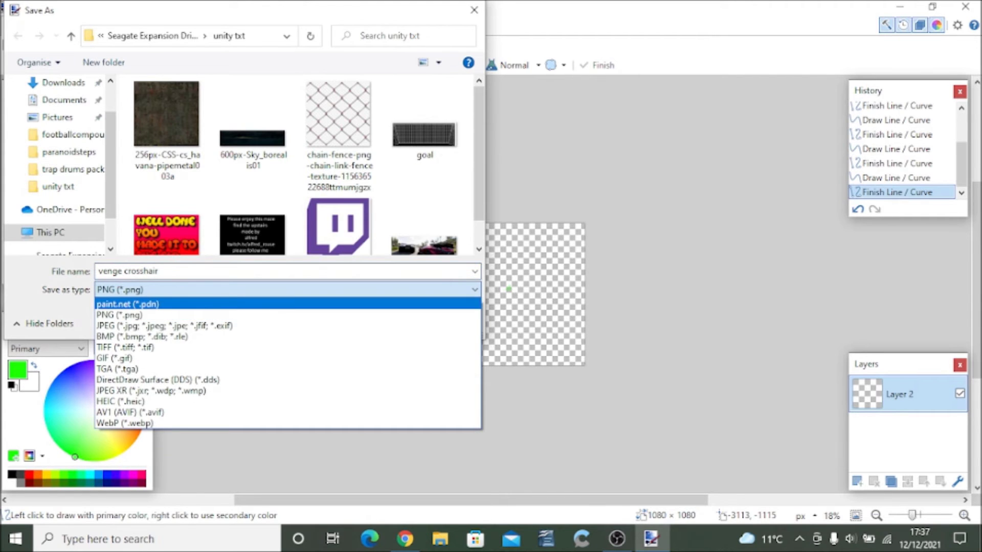
key("Up")
key("Up")
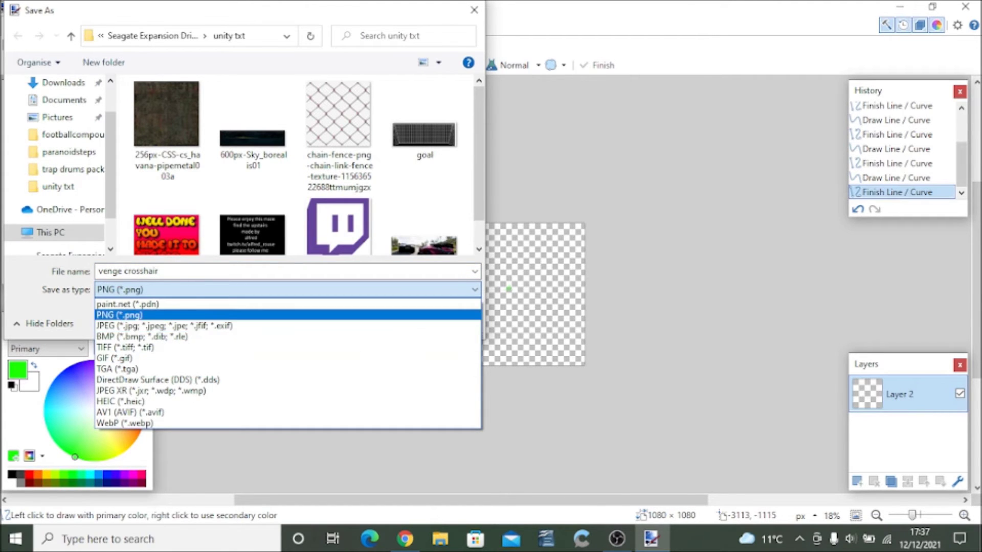
key("Return")
key("Return")
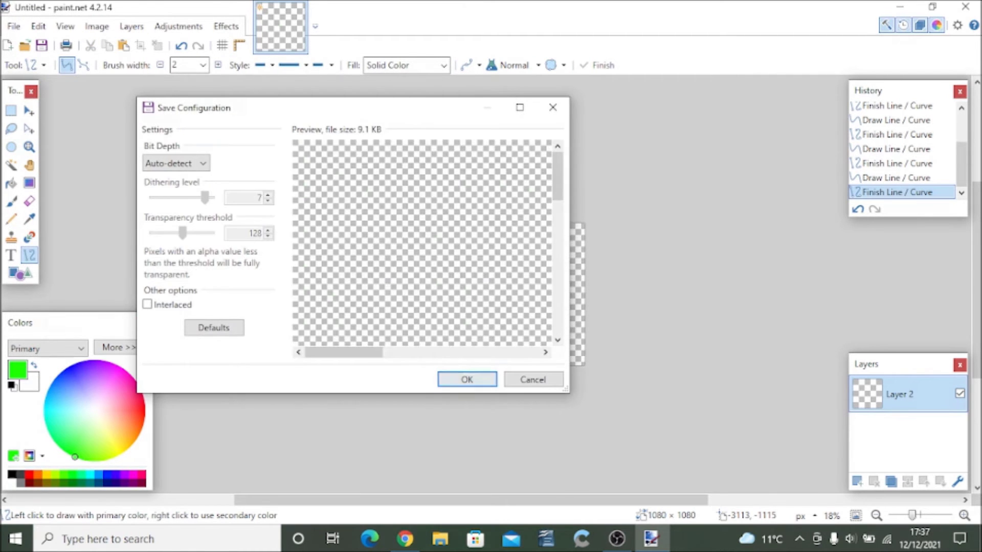
key("Return")
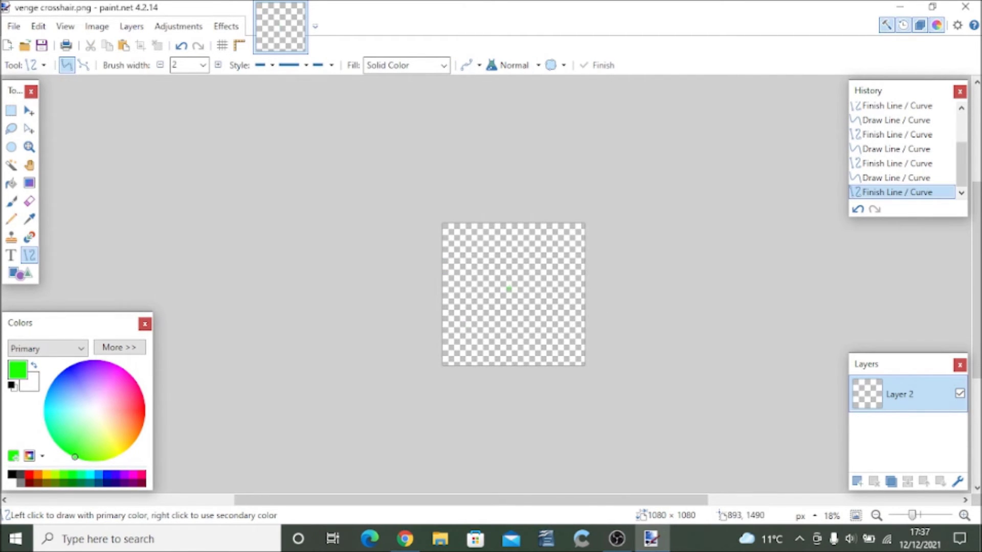
Switch to Venge.io in Chrome and load the "cursor" image from the Pictures folder as the custom crosshair image
left_click(405, 538)
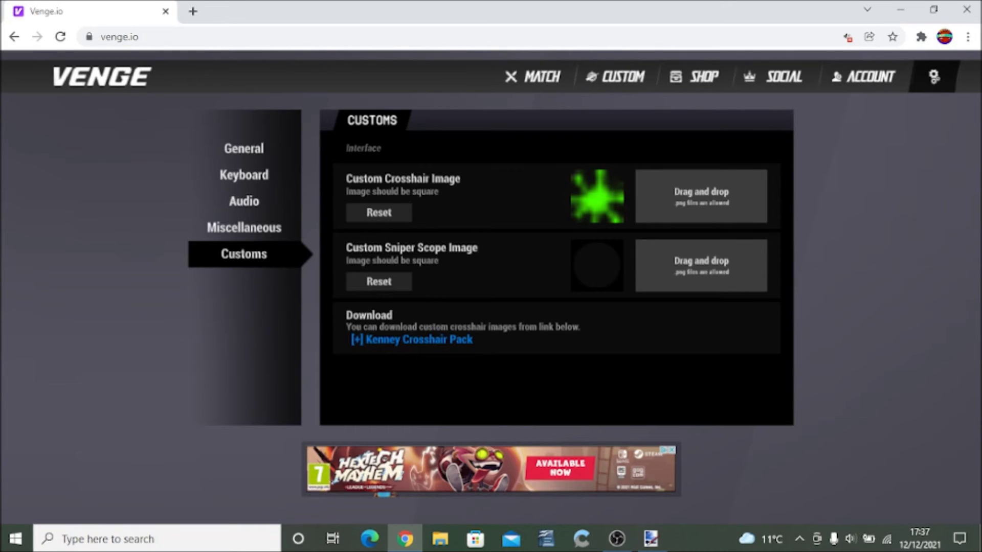
left_click(700, 196)
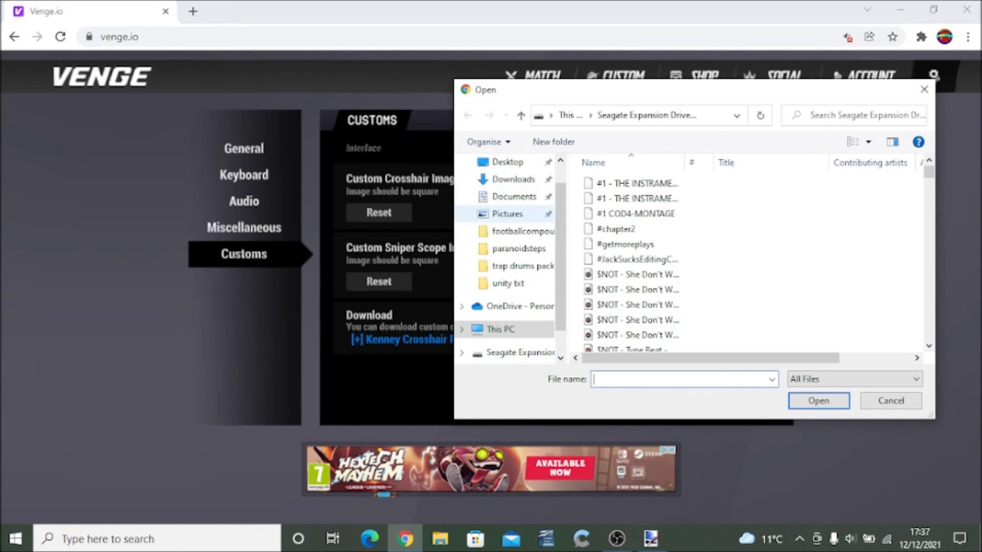
scroll(511, 220, "up", 1)
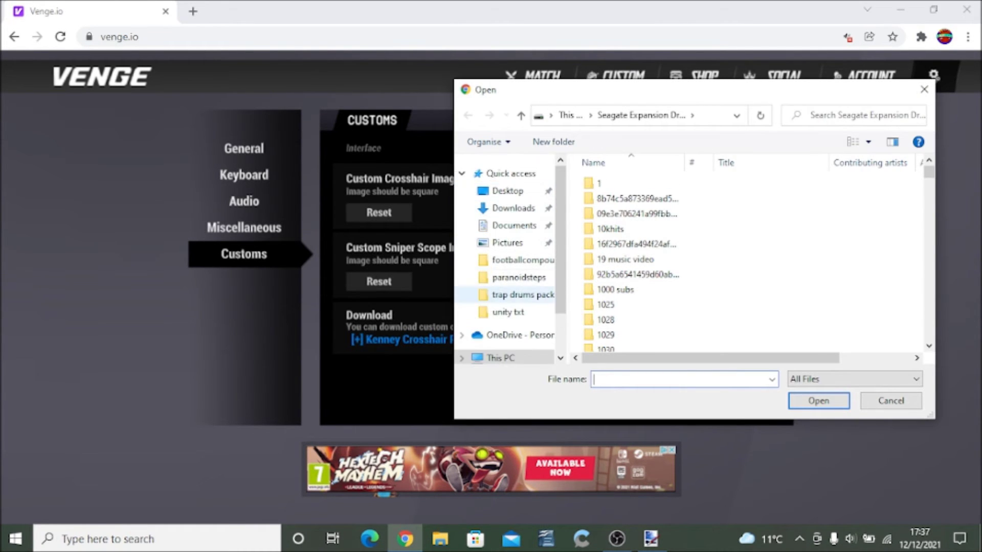
left_click(507, 243)
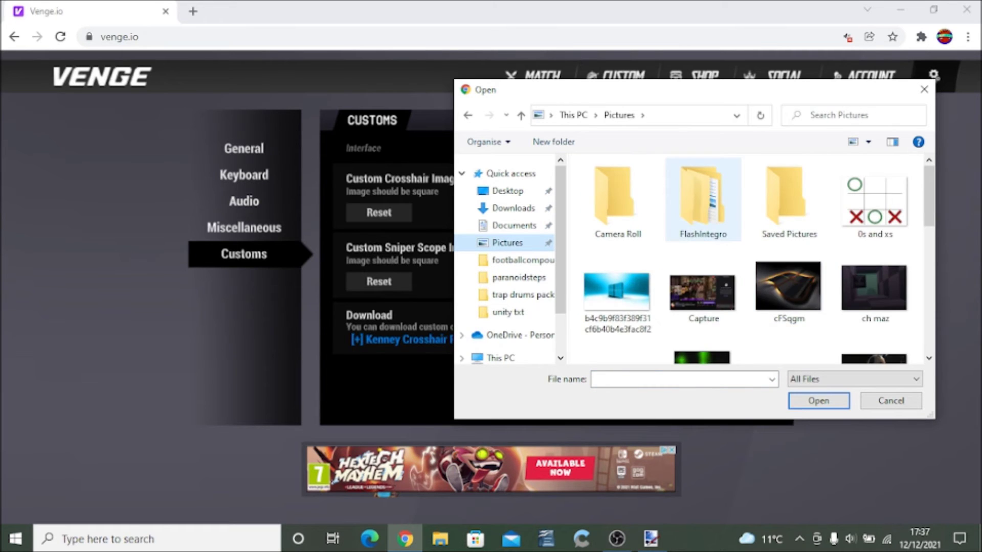
scroll(703, 231, "down", 3)
scroll(703, 319, "down", 3)
scroll(704, 205, "up", 3)
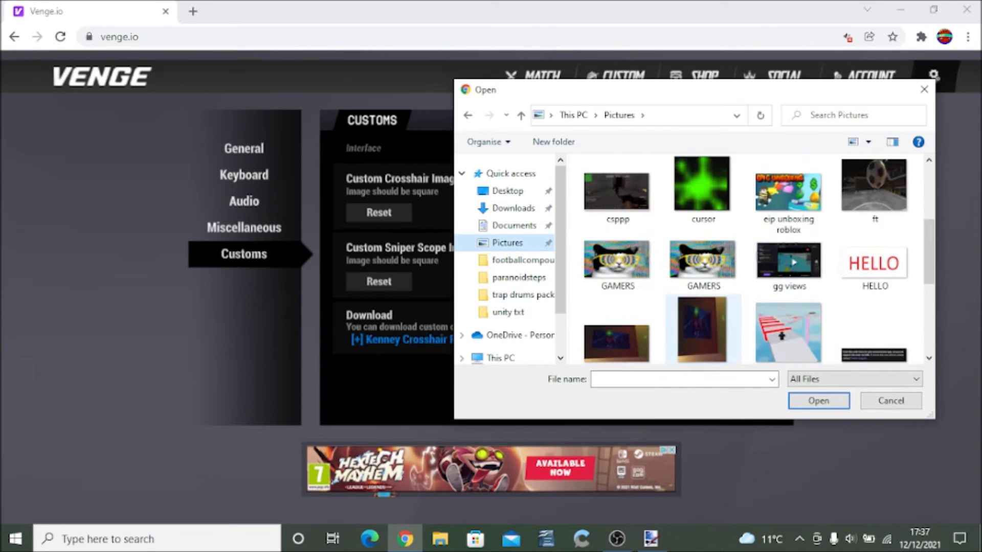
double_click(701, 189)
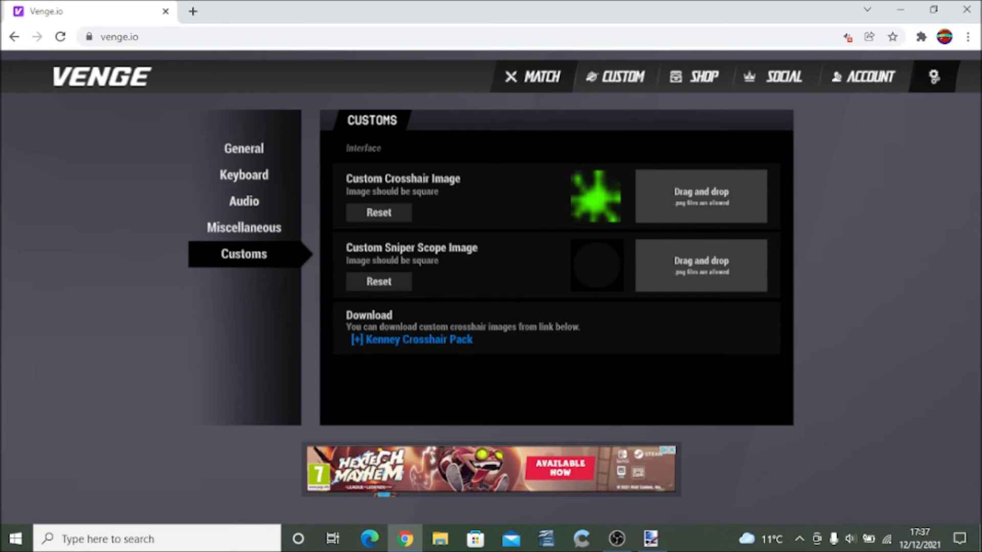
Reopen the file selection for the custom crosshair image and try to load "venge crosshair" from the Seagate Expansion Drive (E:)
left_click(649, 279)
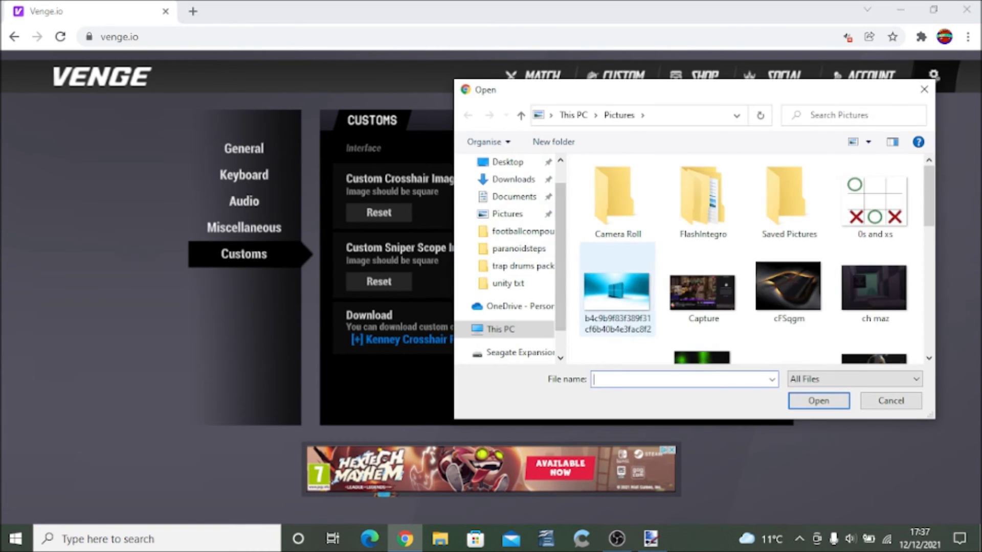
scroll(649, 292, "down", 6)
scroll(747, 258, "up", 6)
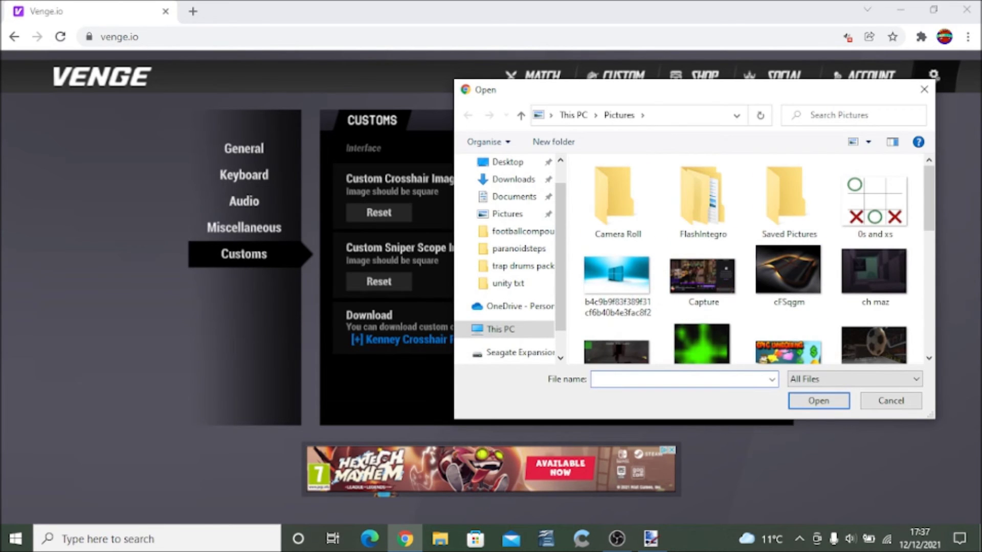
type("venge cro")
left_click(519, 353)
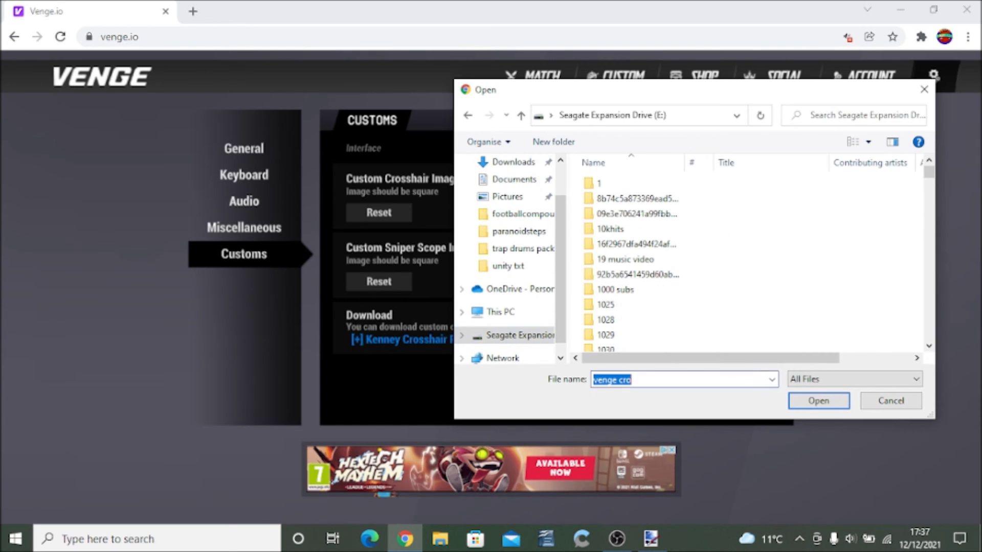
type("venge")
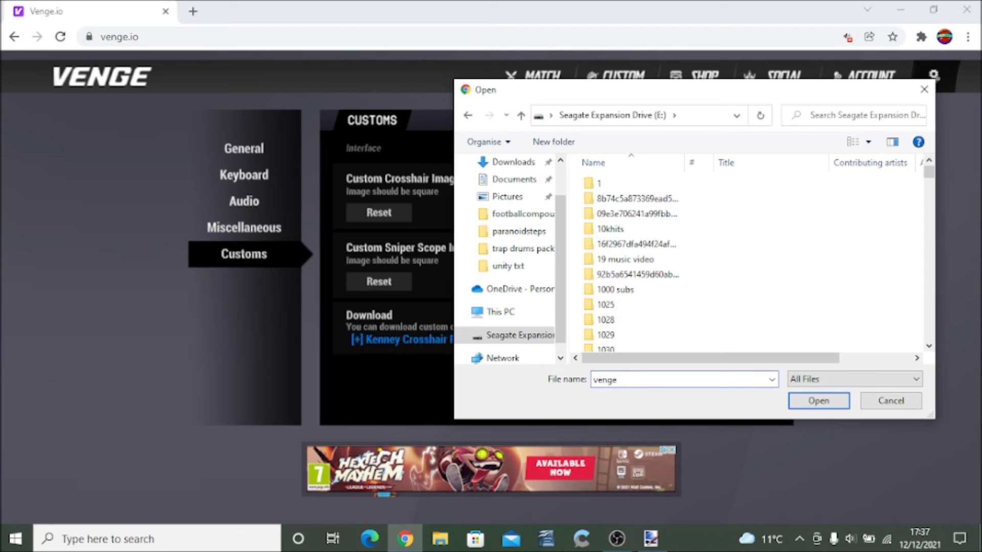
type(" crosshair")
key("Return")
key("Return")
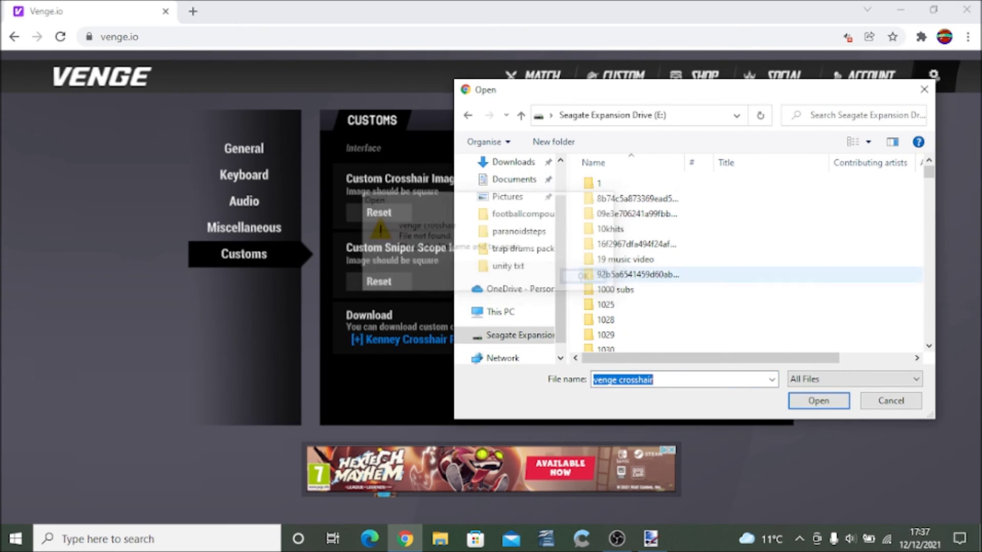
Try to load "venge crosshair" from the Pictures folder instead
left_click(507, 197)
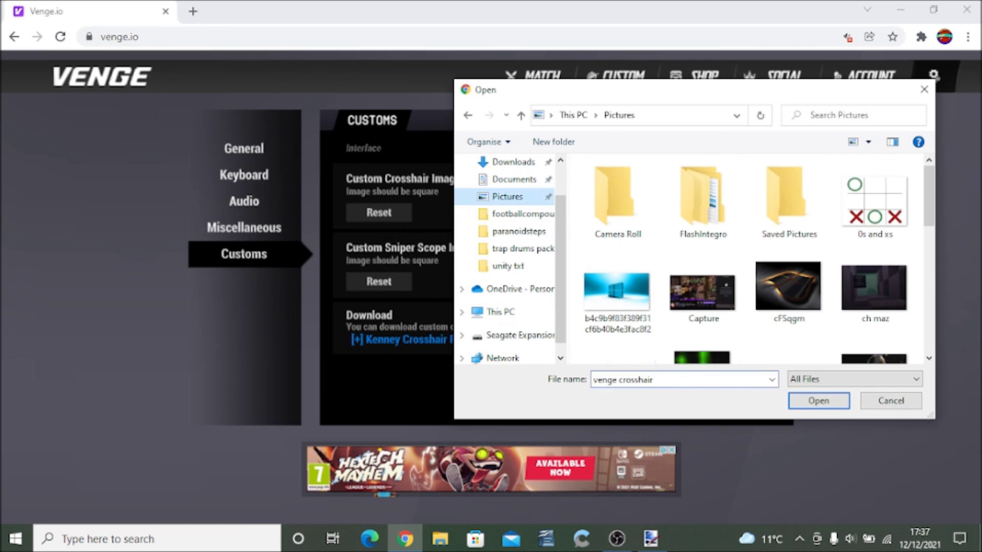
key("Return")
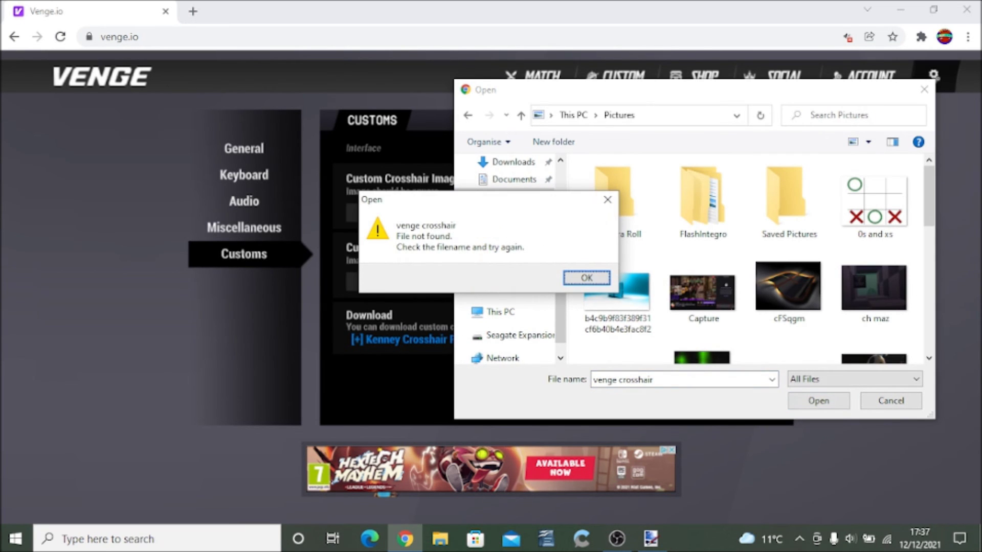
key("Return")
Switch to paint.net and check which folder the venge crosshair PNG was saved in
left_click(651, 538)
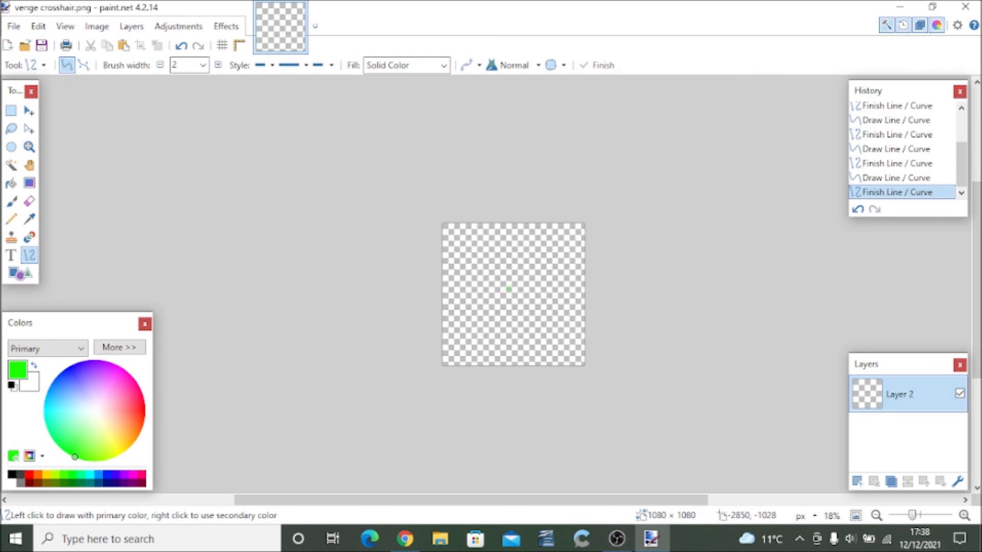
left_click(13, 26)
left_click(67, 136)
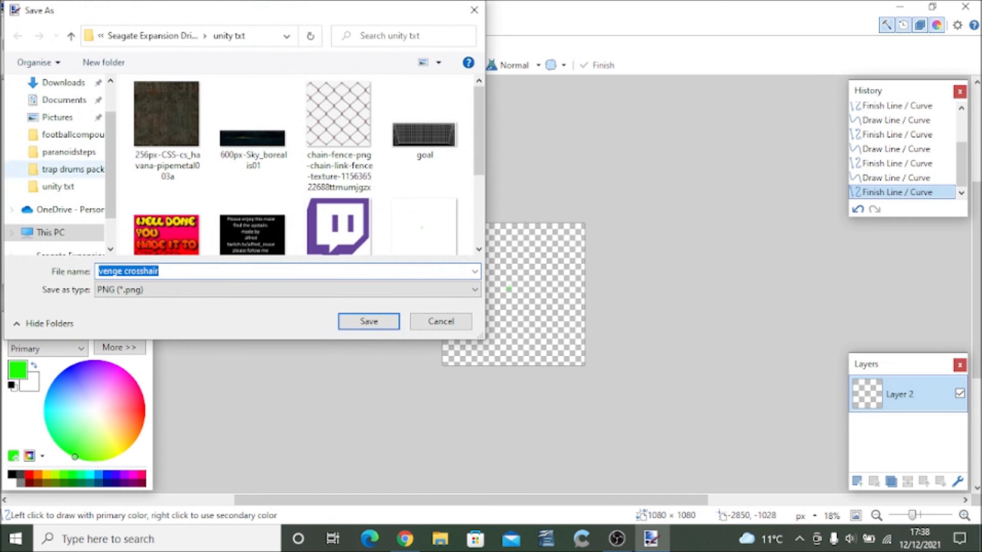
key("Return")
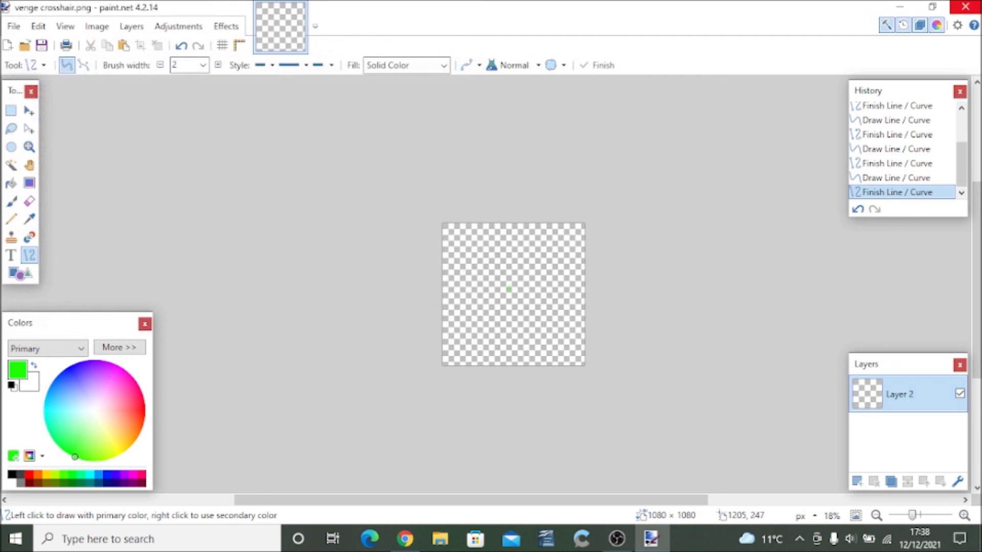
Switch back to Chrome and load "venge crosshair" from the unity txt folder as the custom crosshair image
left_click(406, 539)
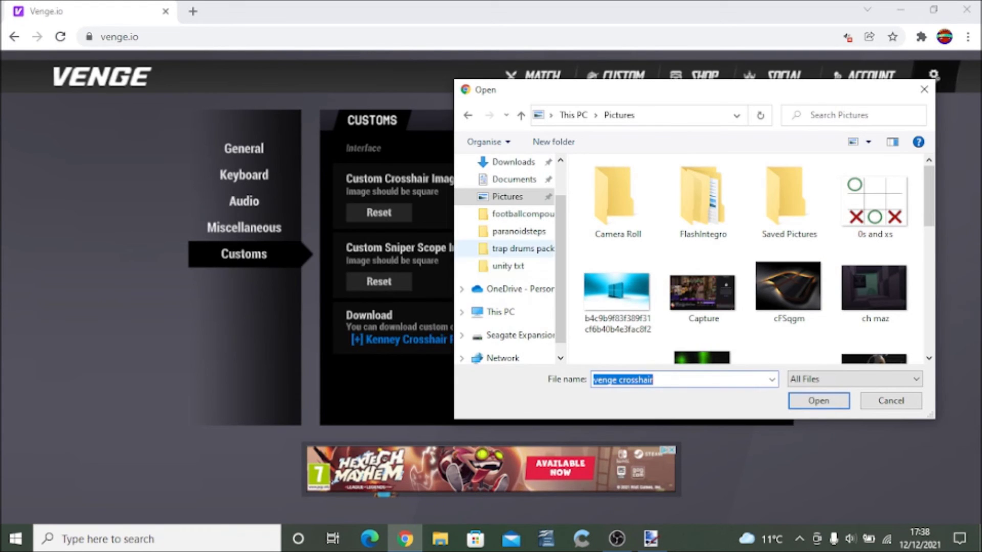
left_click(508, 266)
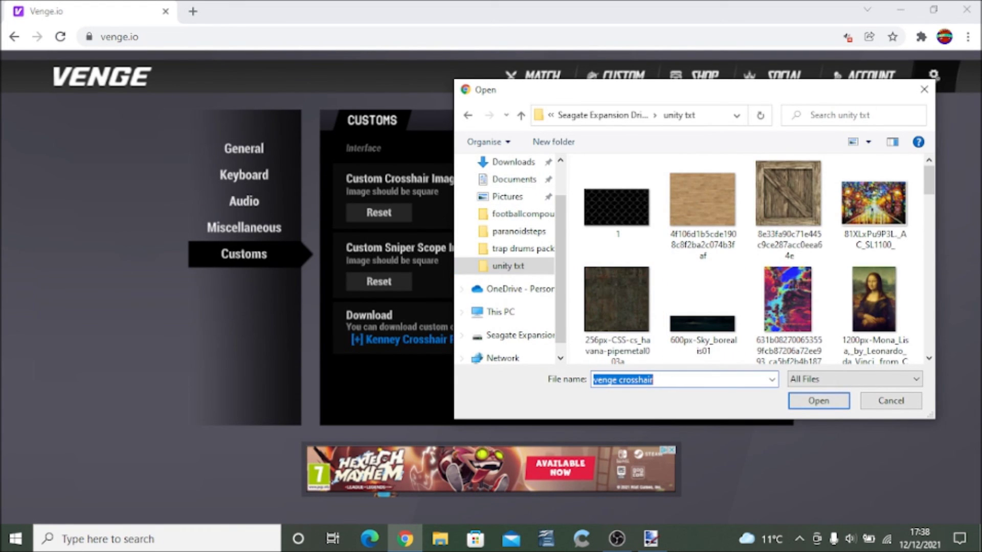
key("Return")
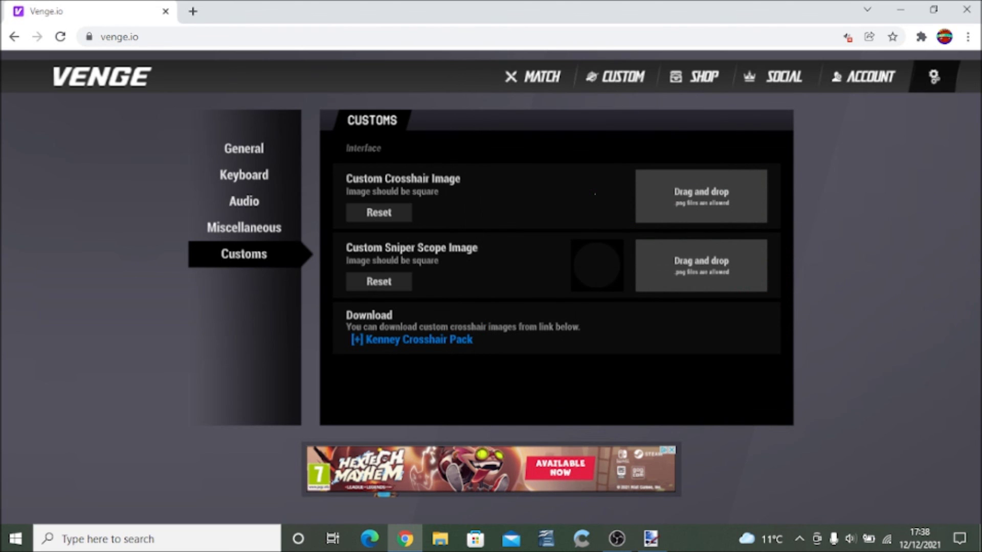